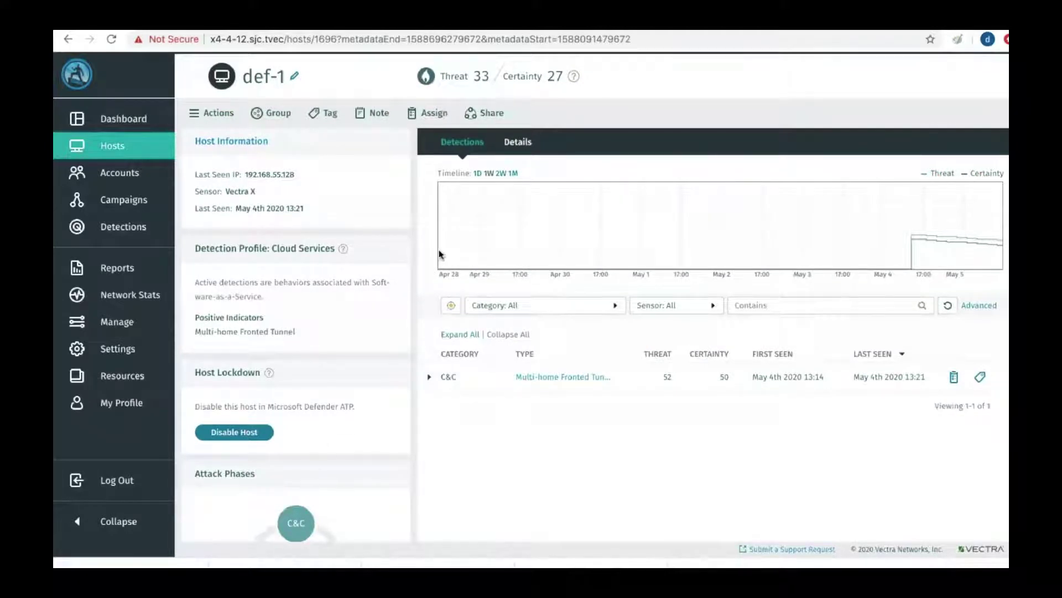
- Show def-1's Details and highlight its Defender name and host ID hash artifacts
left_click(507, 146)
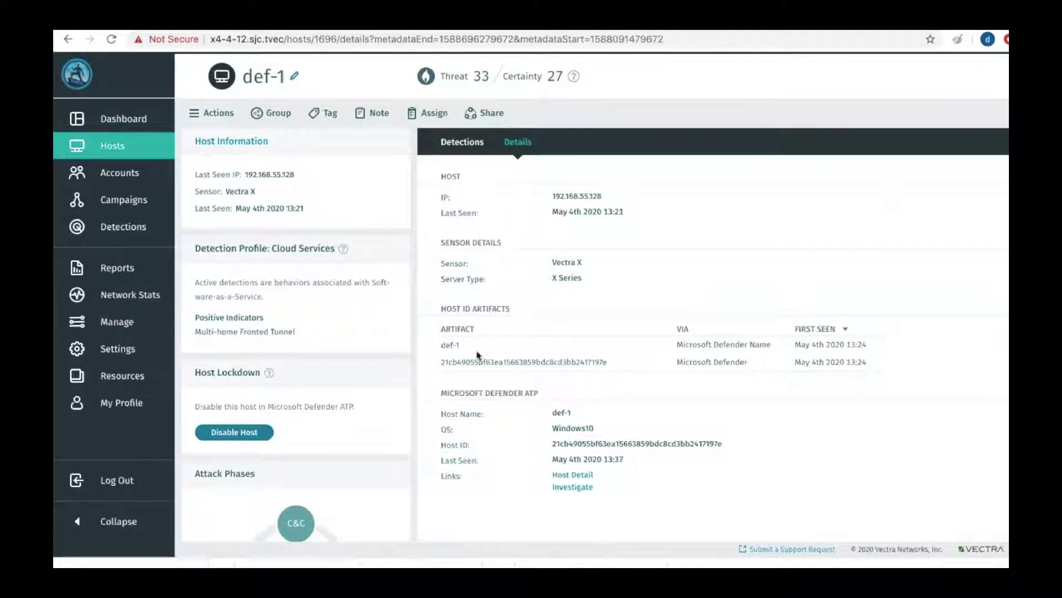
left_click_drag(441, 344, 516, 343)
left_click_drag(677, 344, 771, 345)
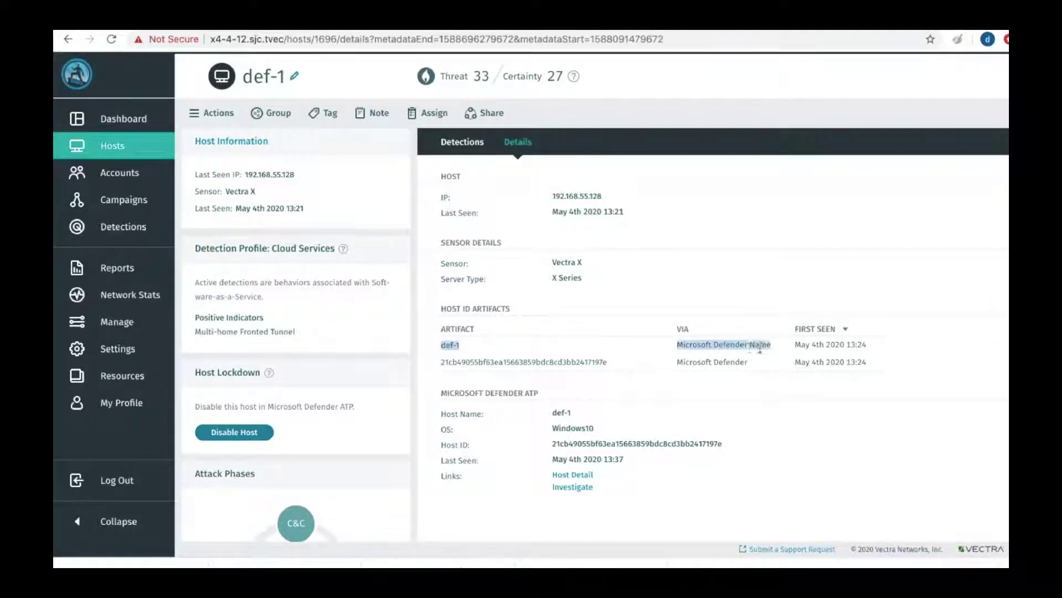
double_click(464, 362)
left_click_drag(672, 367, 732, 361)
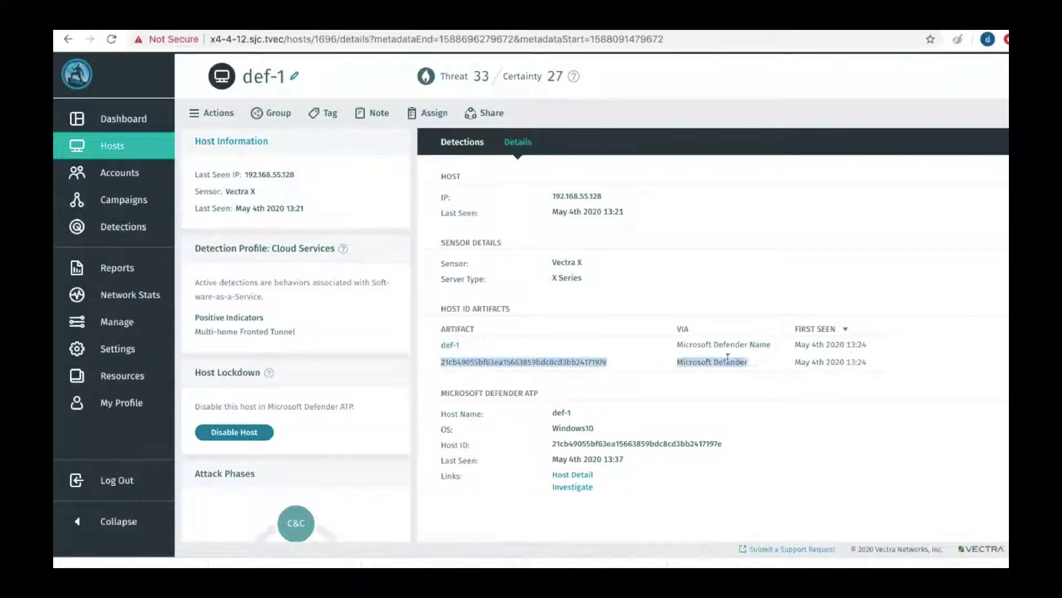
left_click(773, 361)
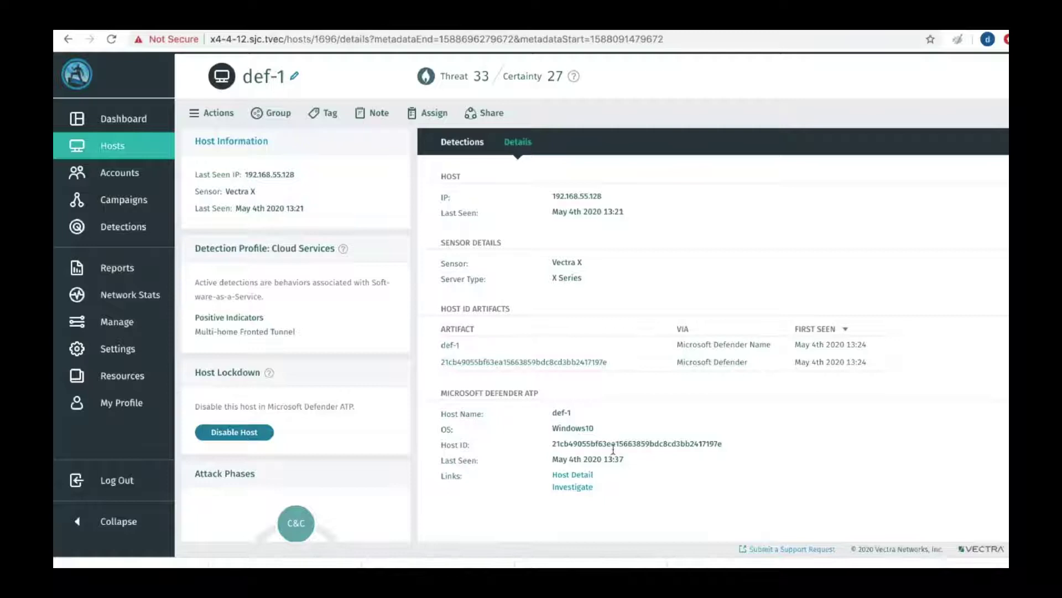
left_click(575, 475)
- Lock down def-1 through Defender ATP for 4 hours
left_click(244, 437)
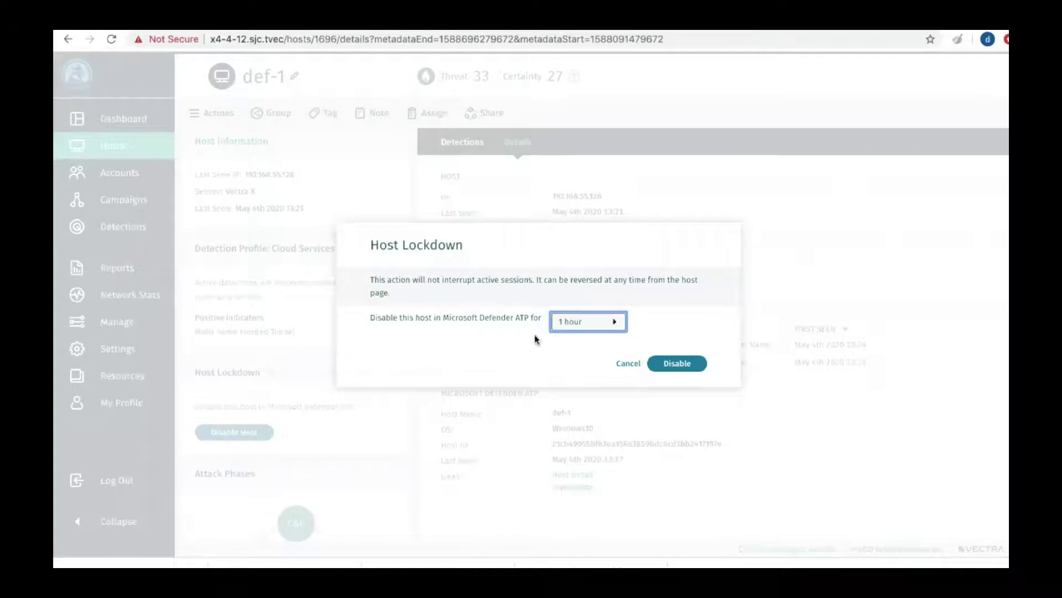
left_click(605, 323)
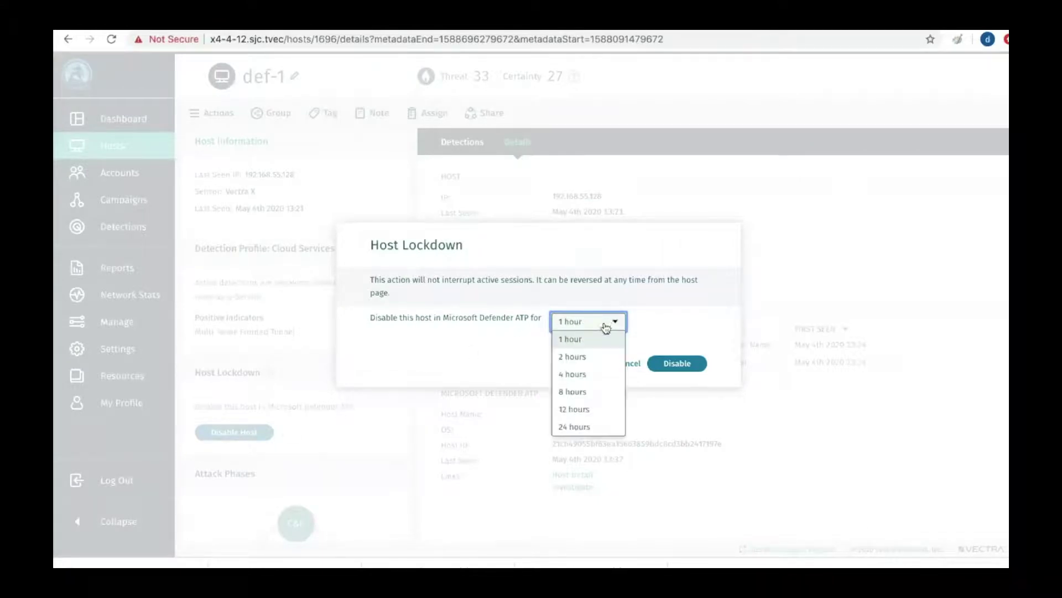
left_click(581, 382)
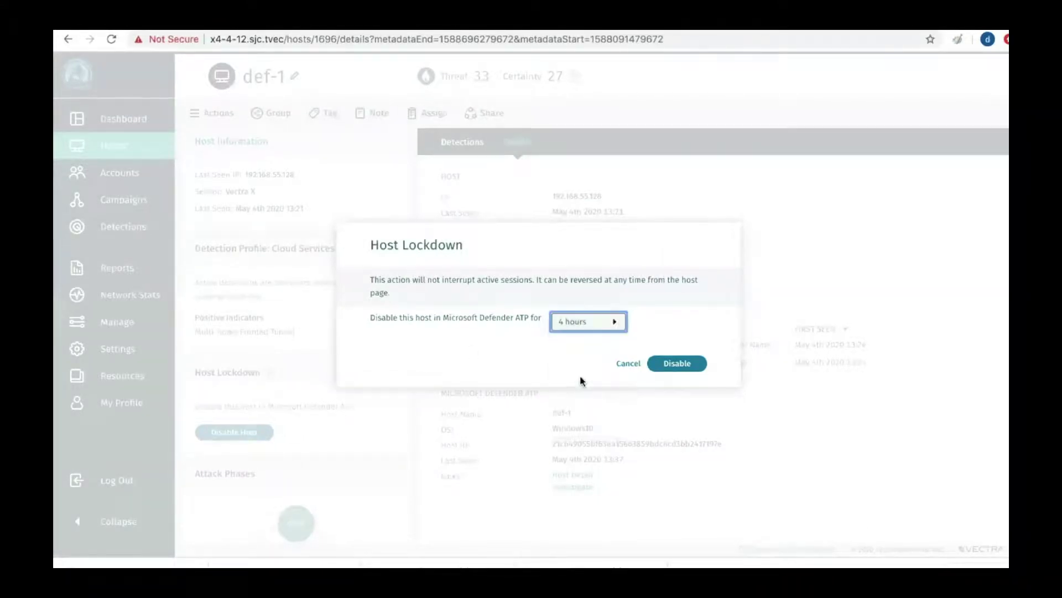
left_click(675, 364)
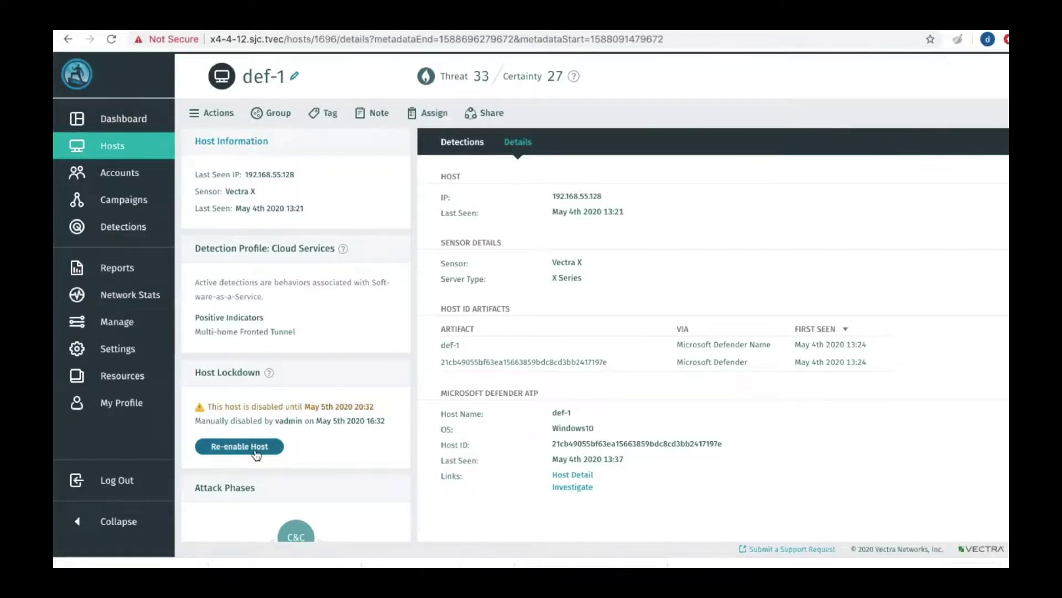
- Re-enable host def-1 manually and confirm the re-enable
left_click(255, 448)
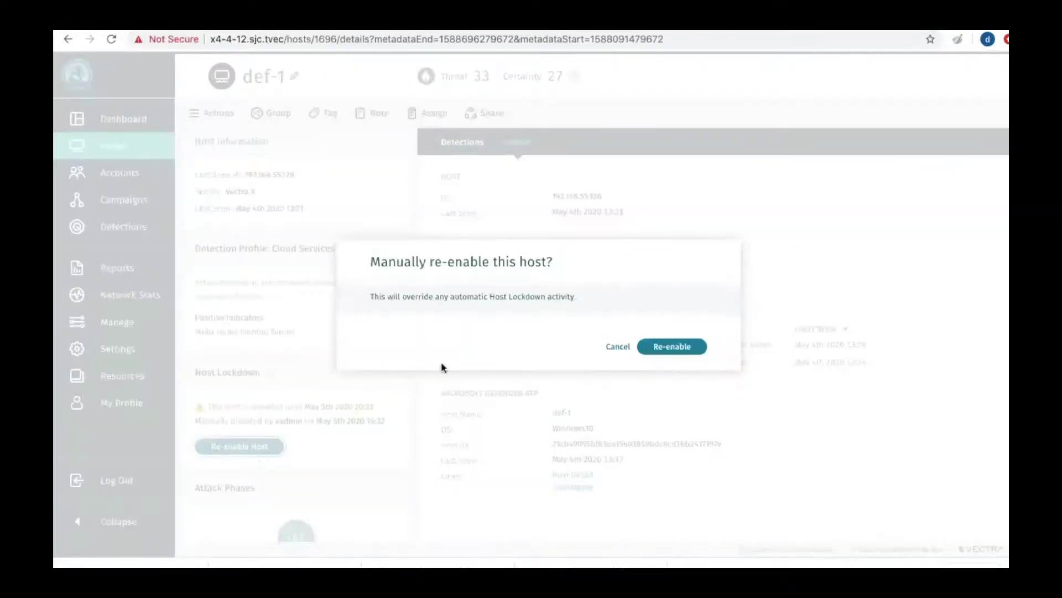
left_click(653, 349)
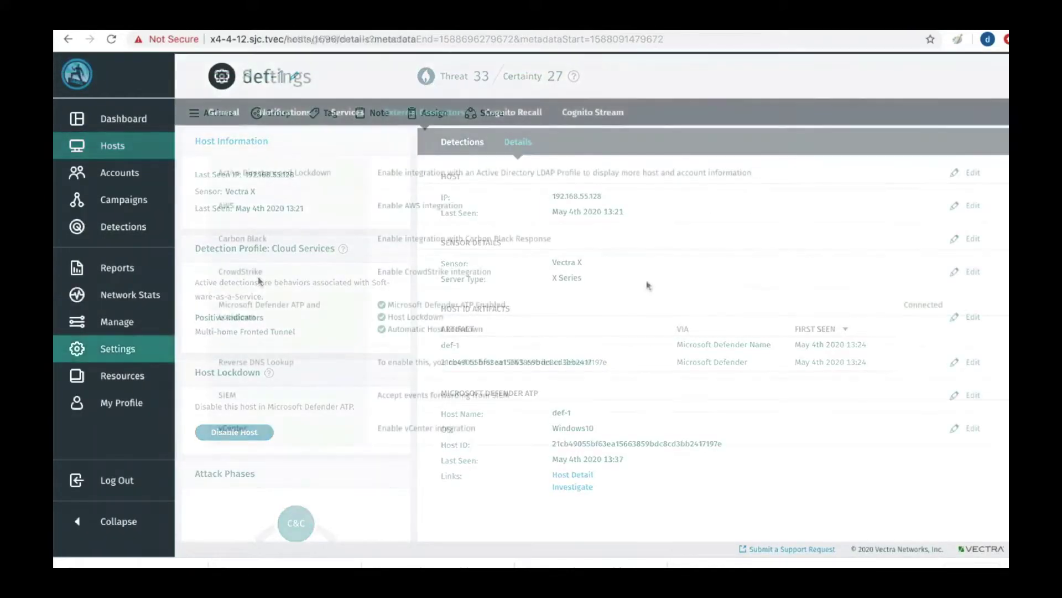
- Edit the Microsoft Defender ATP connector to reveal its Automatic Host Lockdown options
left_click(961, 320)
scroll(720, 376, "down", 1)
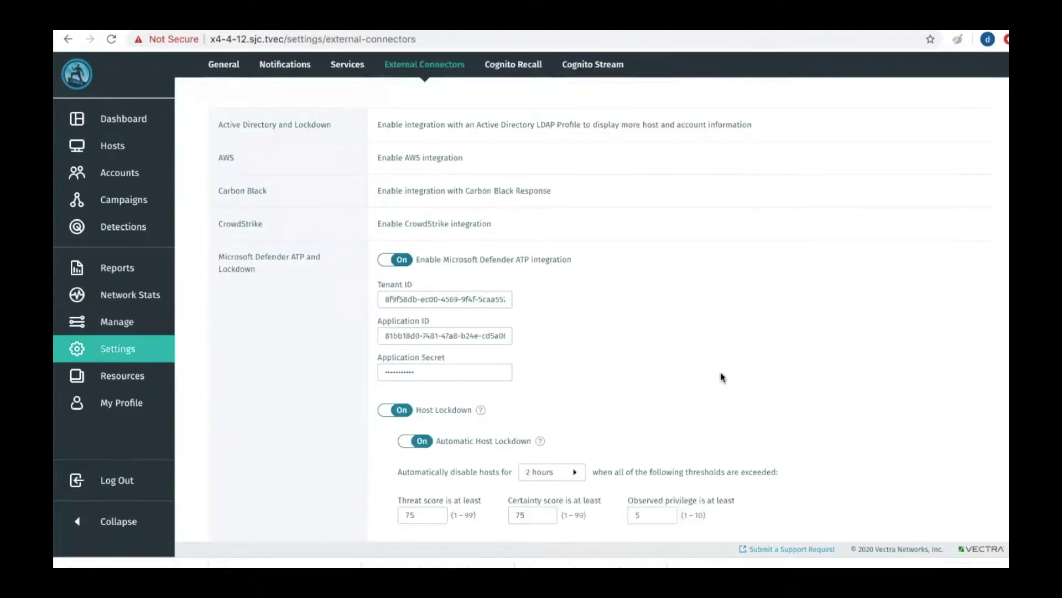
scroll(721, 376, "down", 2)
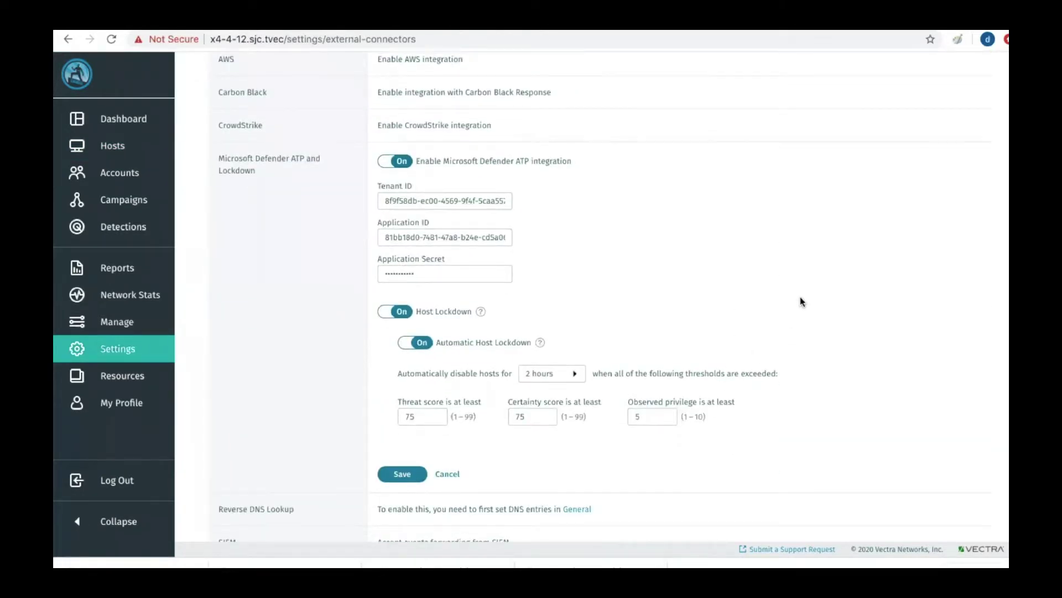